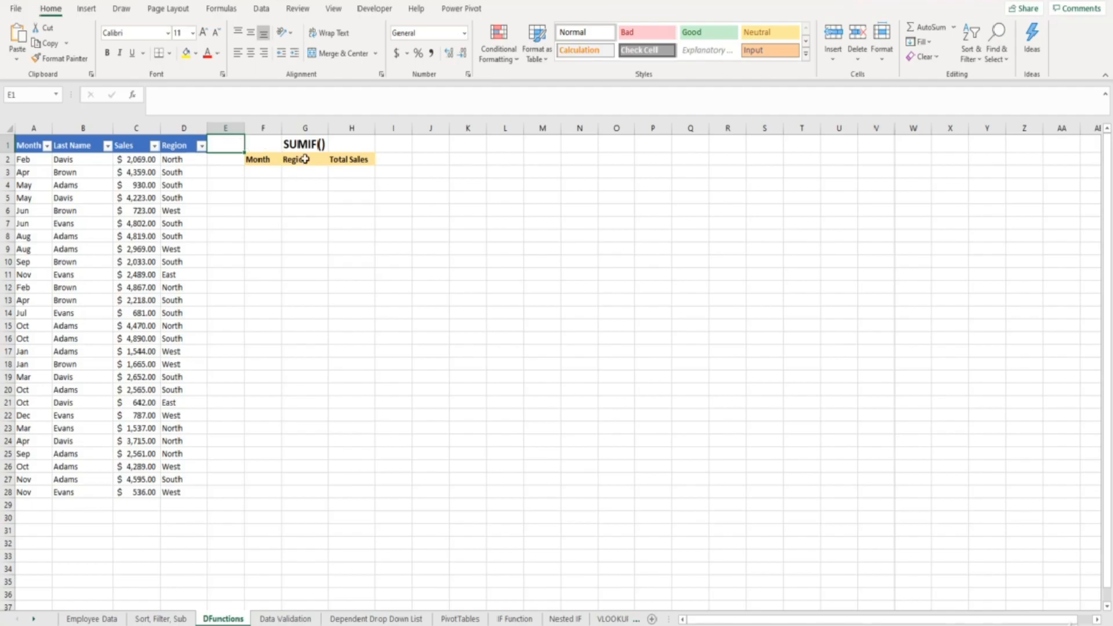
# Start a SUMIF formula in H3 through its function arguments and set Range to the Region data D2:D28
pyautogui.click(351, 172)
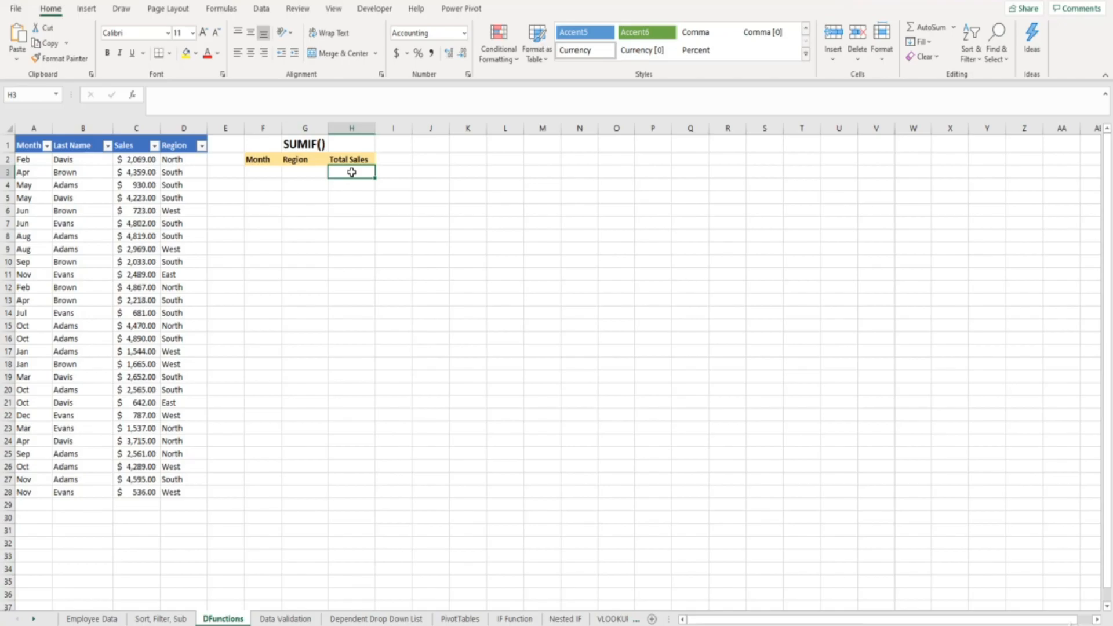
pyautogui.write('=')
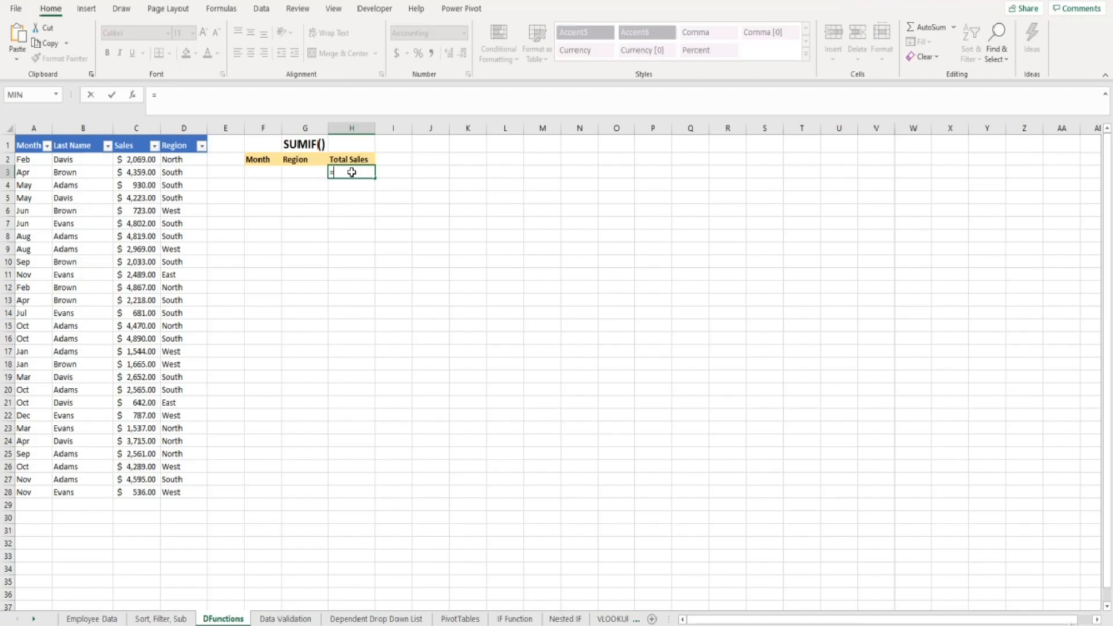
pyautogui.write('sumif')
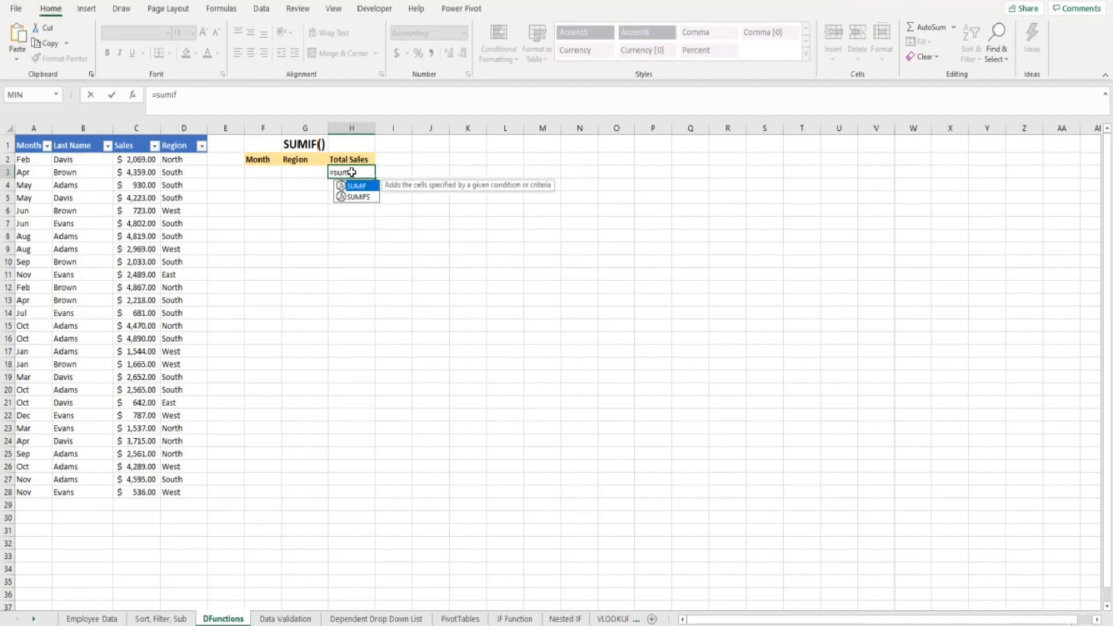
pyautogui.doubleClick(356, 186)
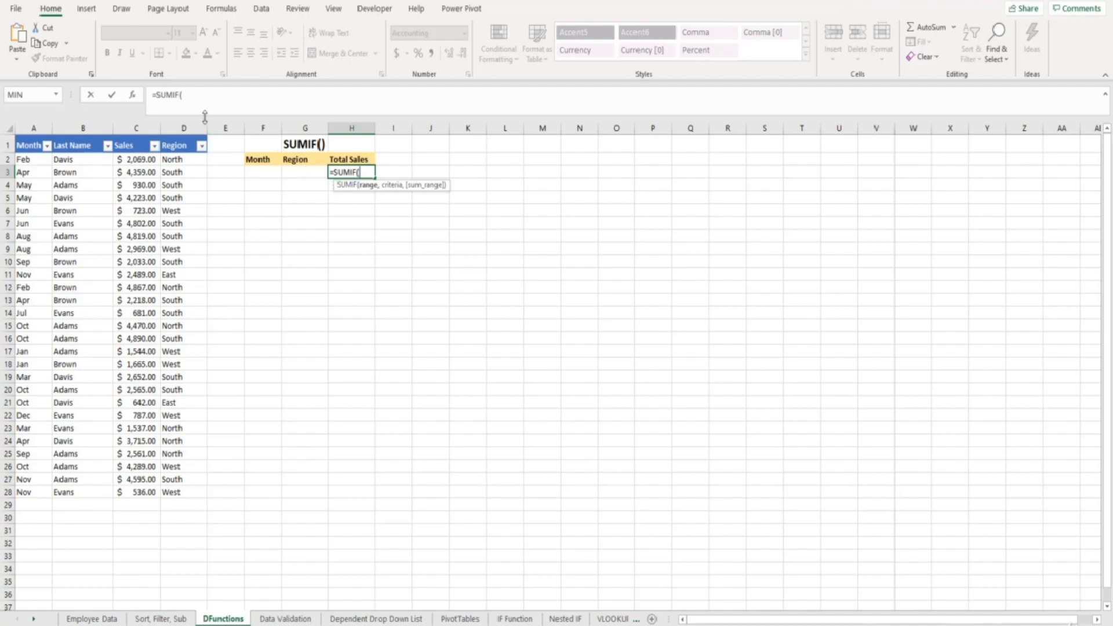
pyautogui.click(133, 98)
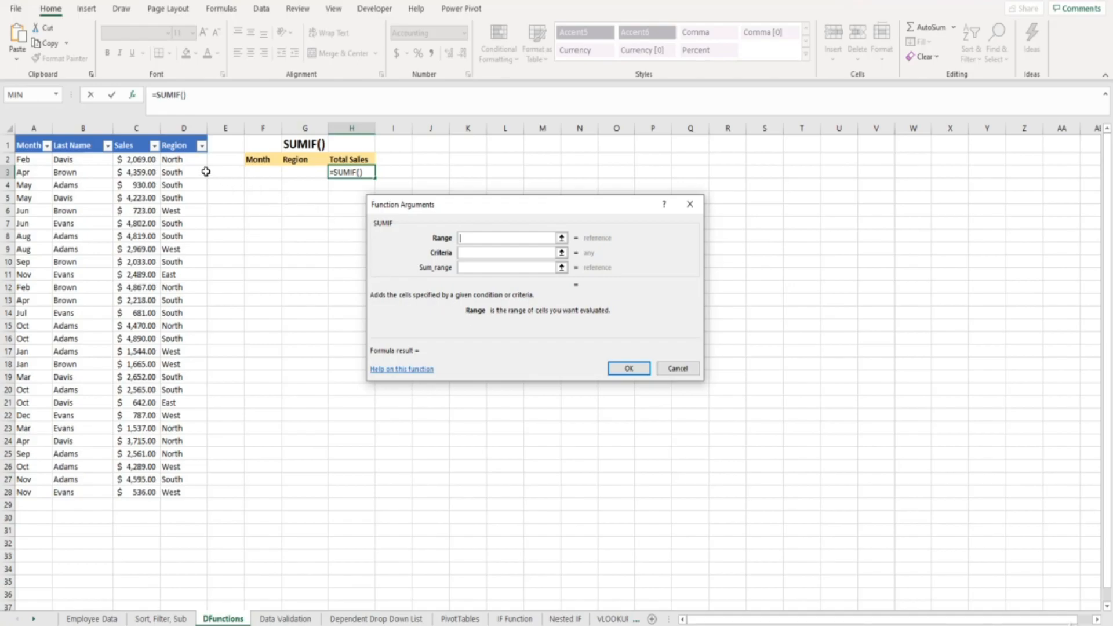
pyautogui.moveTo(189, 160); pyautogui.dragTo(180, 492)
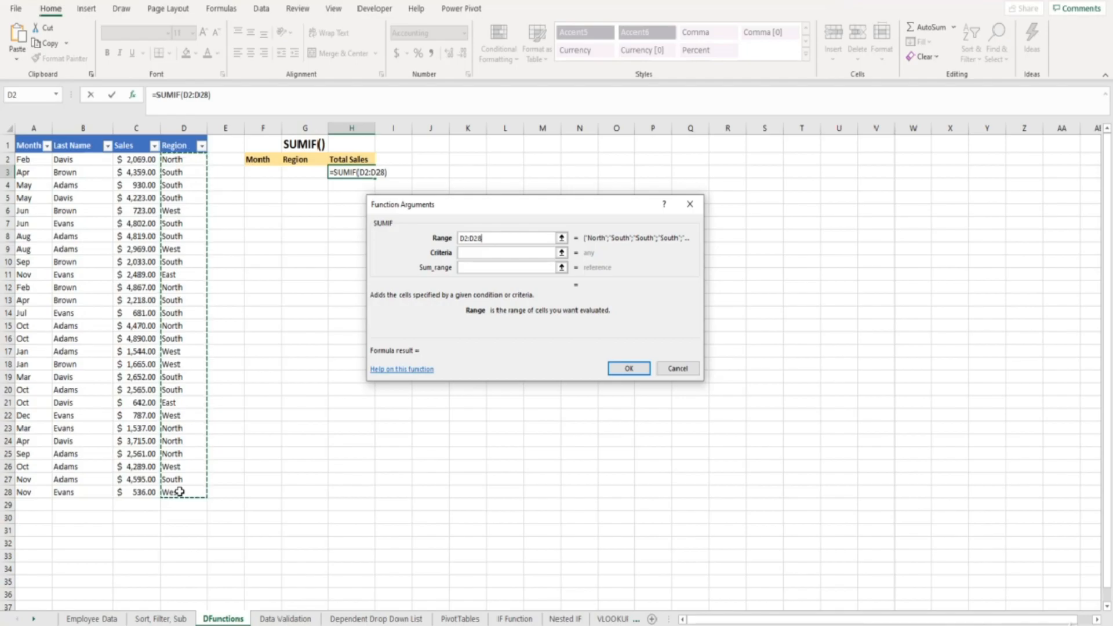
# Set the SUMIF Criteria to cell G3, discarding the literal text South as the criterion
pyautogui.click(466, 253)
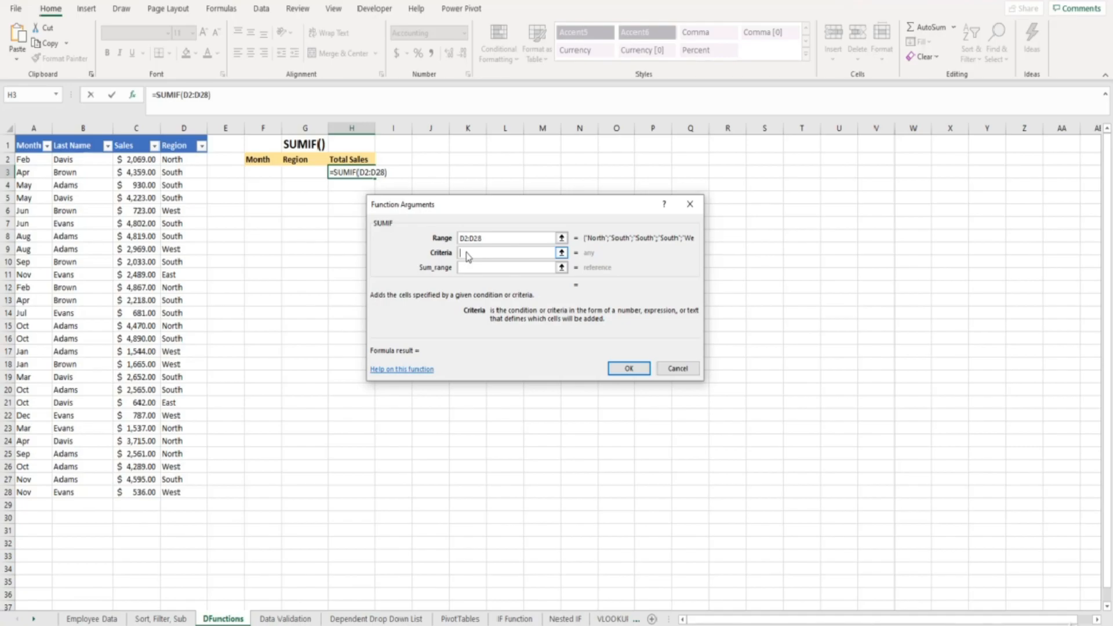
pyautogui.write('South')
pyautogui.press('BackSpace')
pyautogui.press('BackSpace')
pyautogui.press('BackSpace')
pyautogui.press('BackSpace')
pyautogui.press('BackSpace')
pyautogui.click(318, 171)
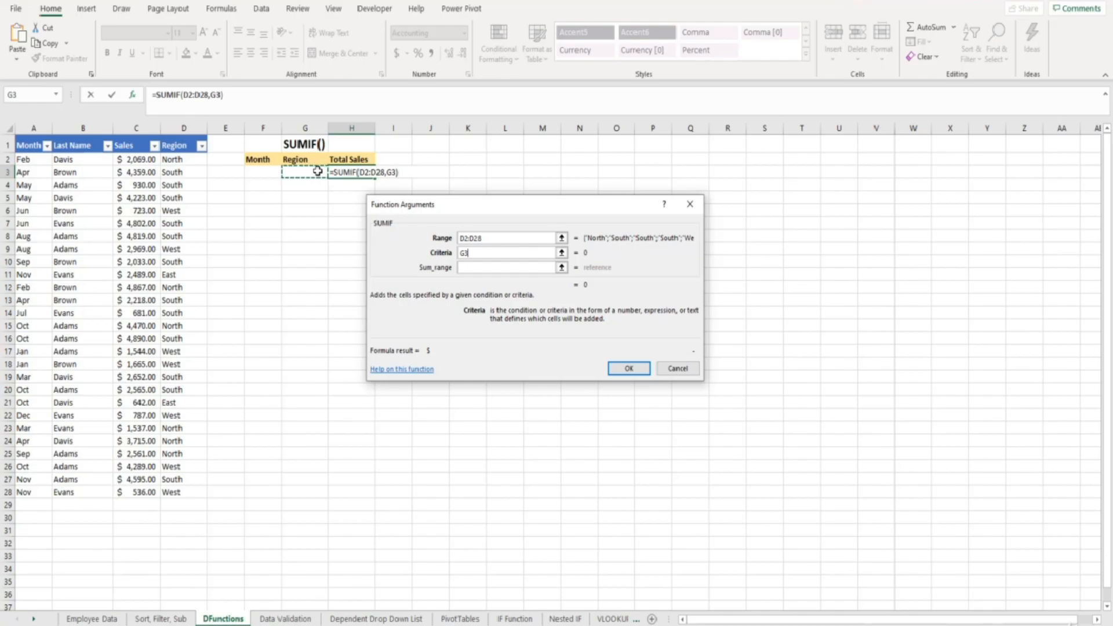
# Set the Sum_range to the Sales data C2:C28 and complete the SUMIF formula
pyautogui.click(469, 269)
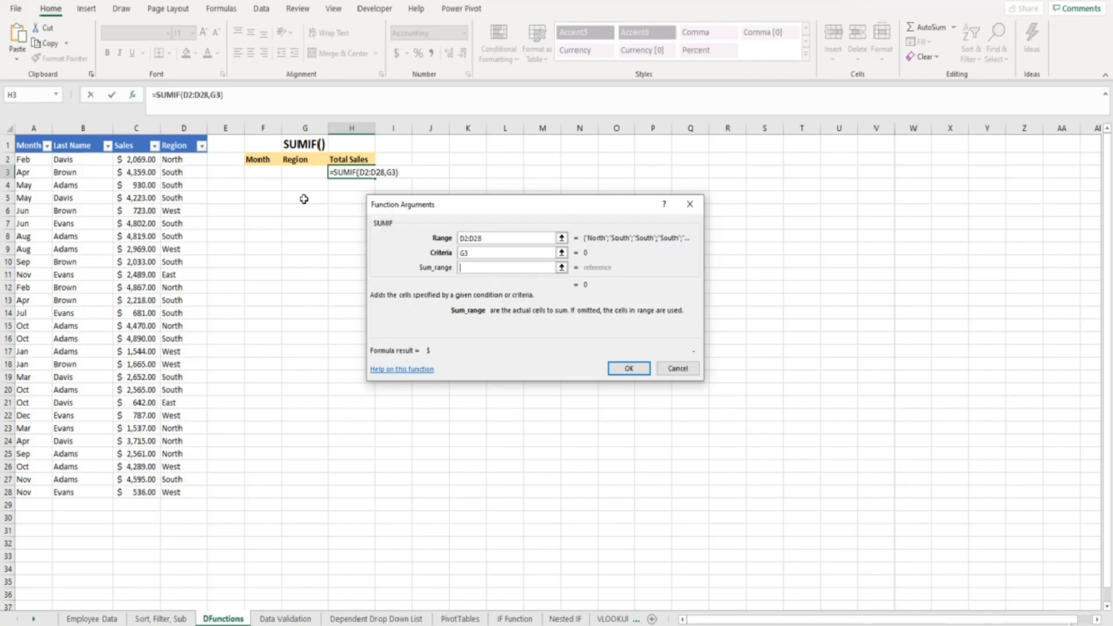
pyautogui.moveTo(146, 160); pyautogui.dragTo(139, 492)
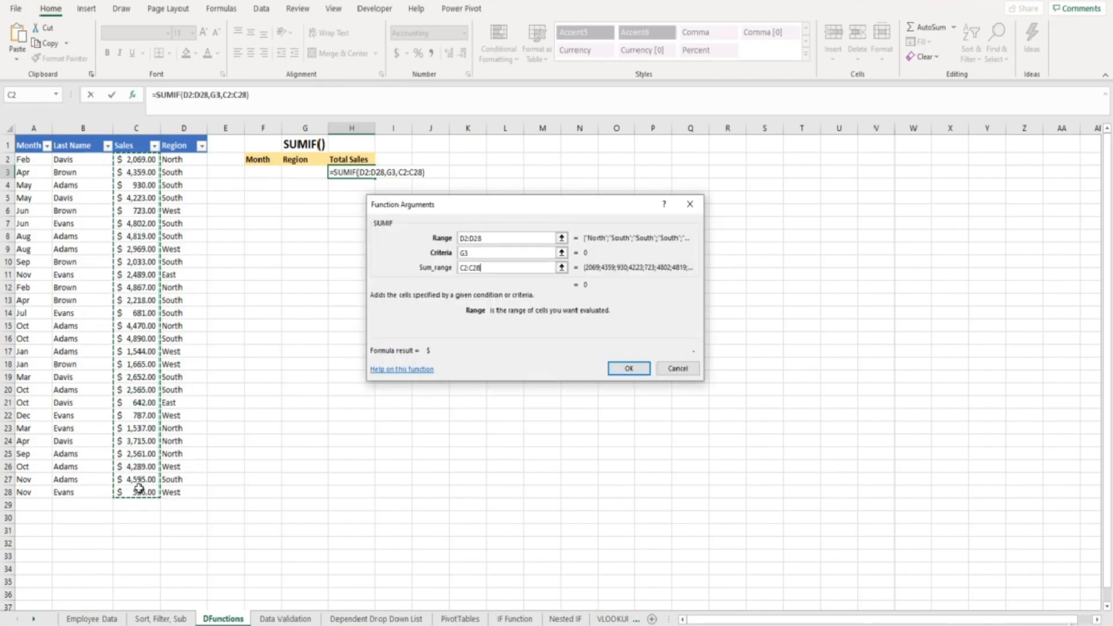
pyautogui.click(629, 369)
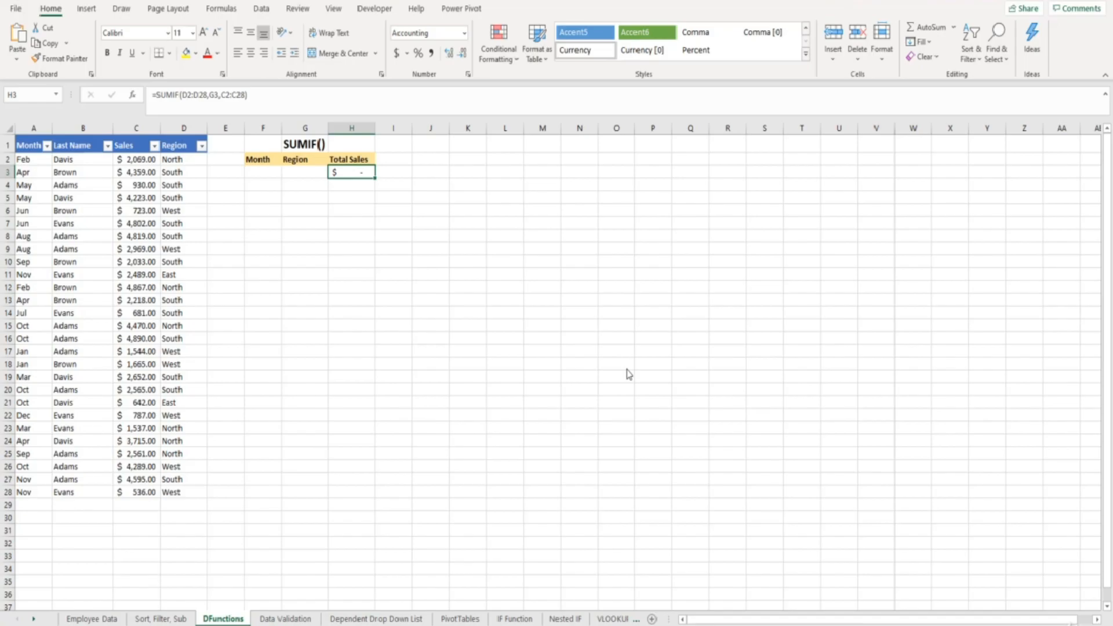
# Enter North as the region in G3 to test the SUMIF total
pyautogui.click(316, 173)
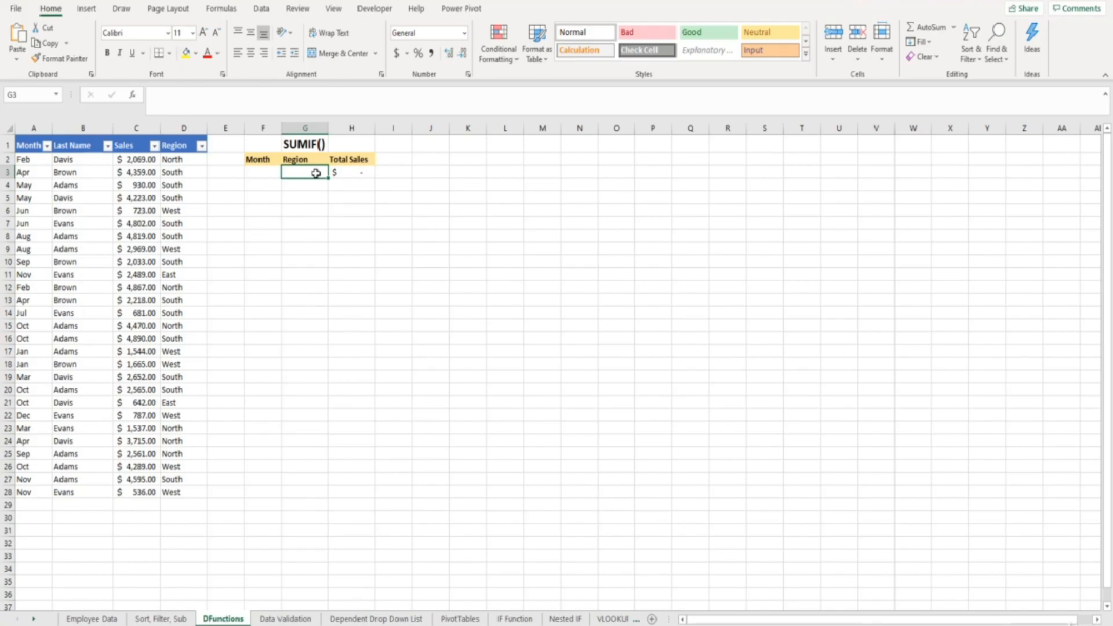
pyautogui.write('North')
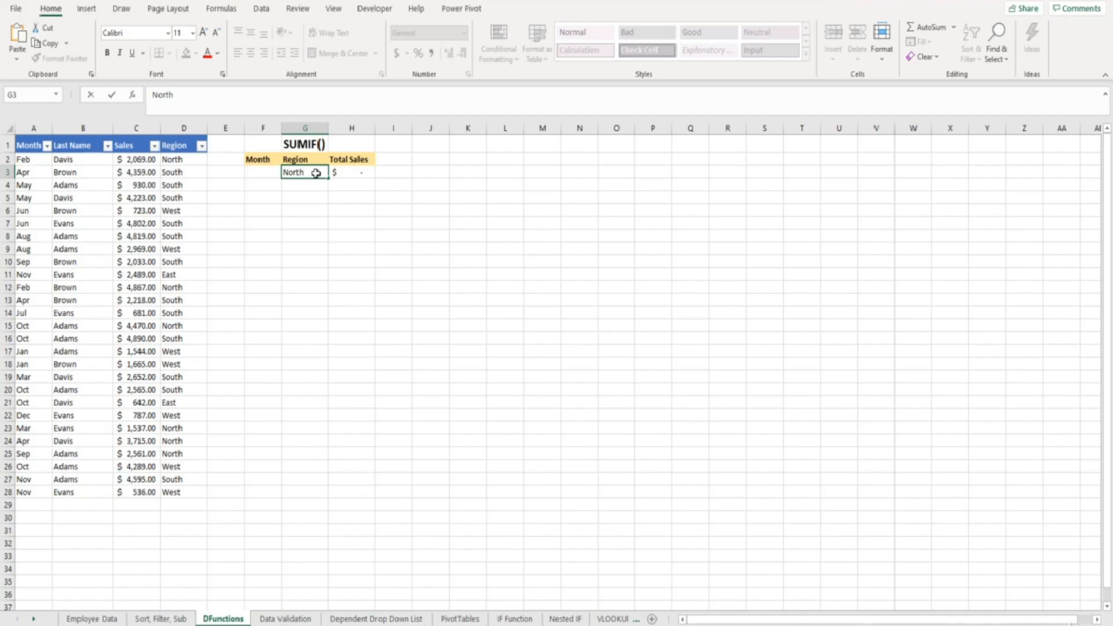
pyautogui.press('Return')
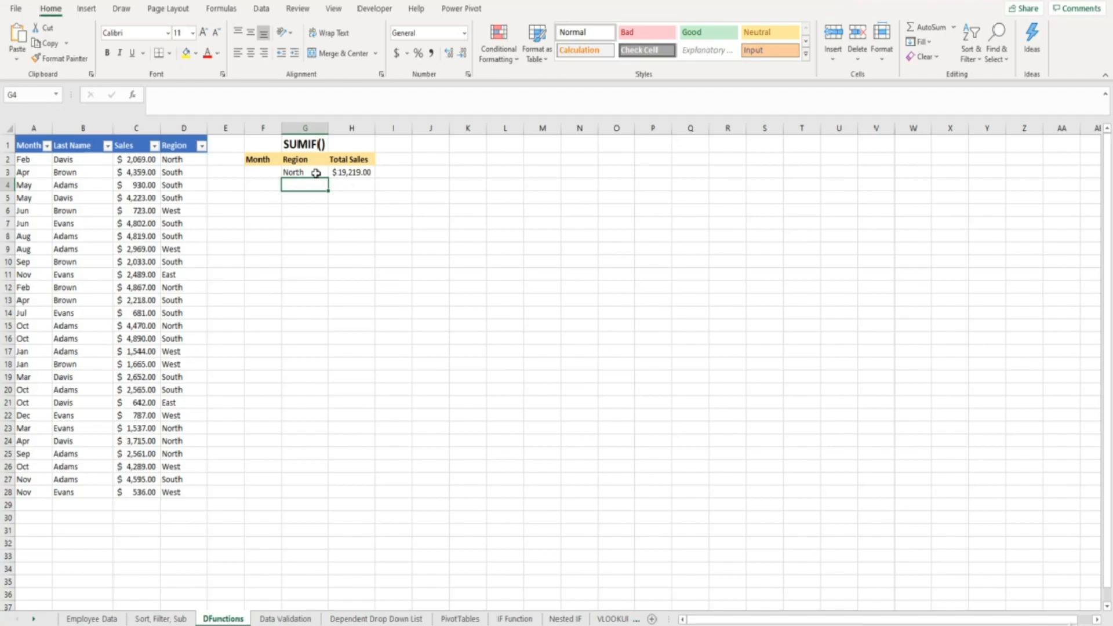
# Change the region in G3 to South
pyautogui.click(316, 174)
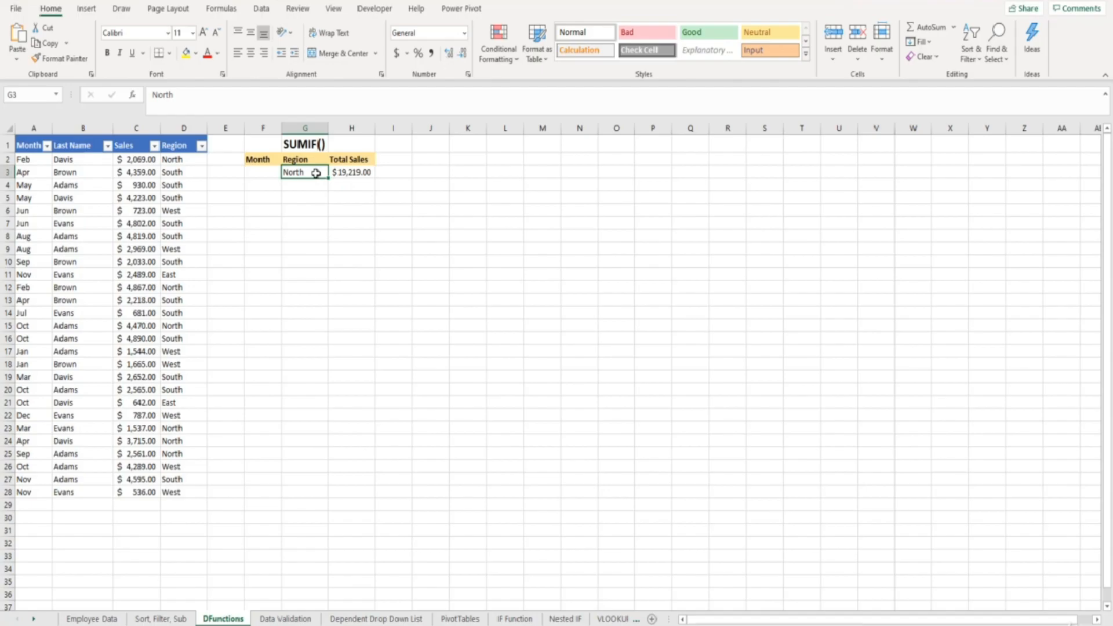
pyautogui.write('South')
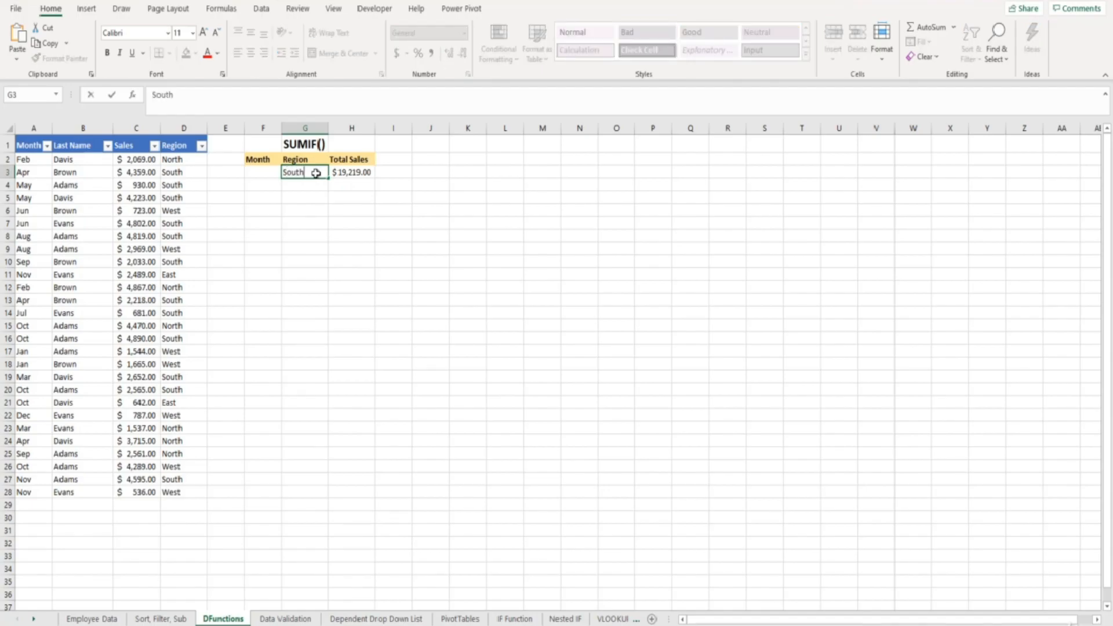
pyautogui.press('Return')
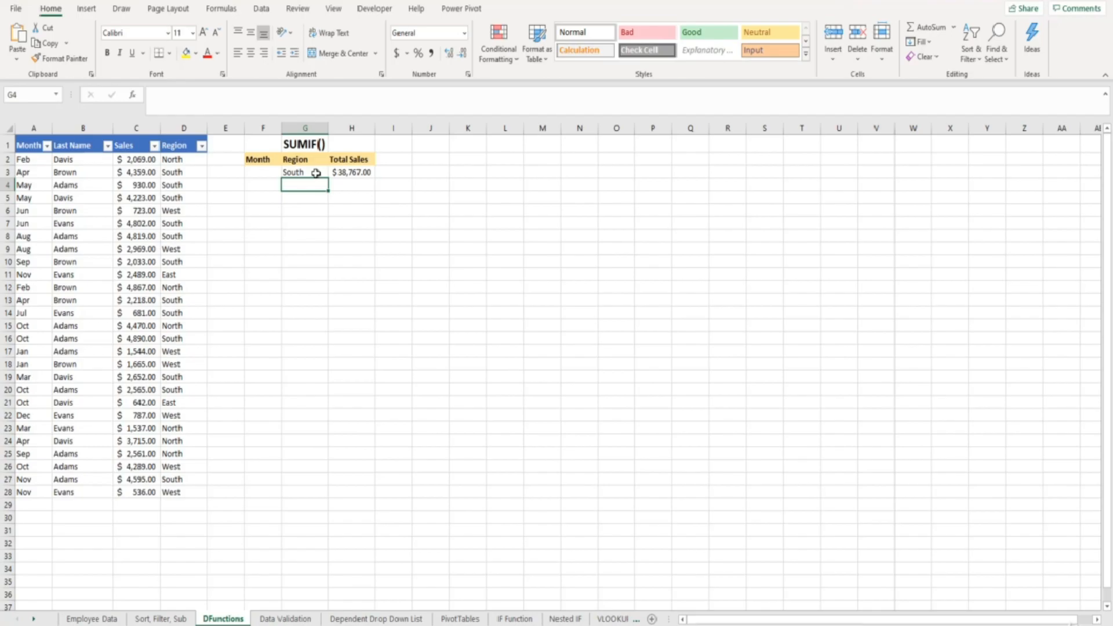
# Replace the formula in H3 with a SUMIFS function and set its Sum_range to the Sales data C2:C28
pyautogui.click(342, 174)
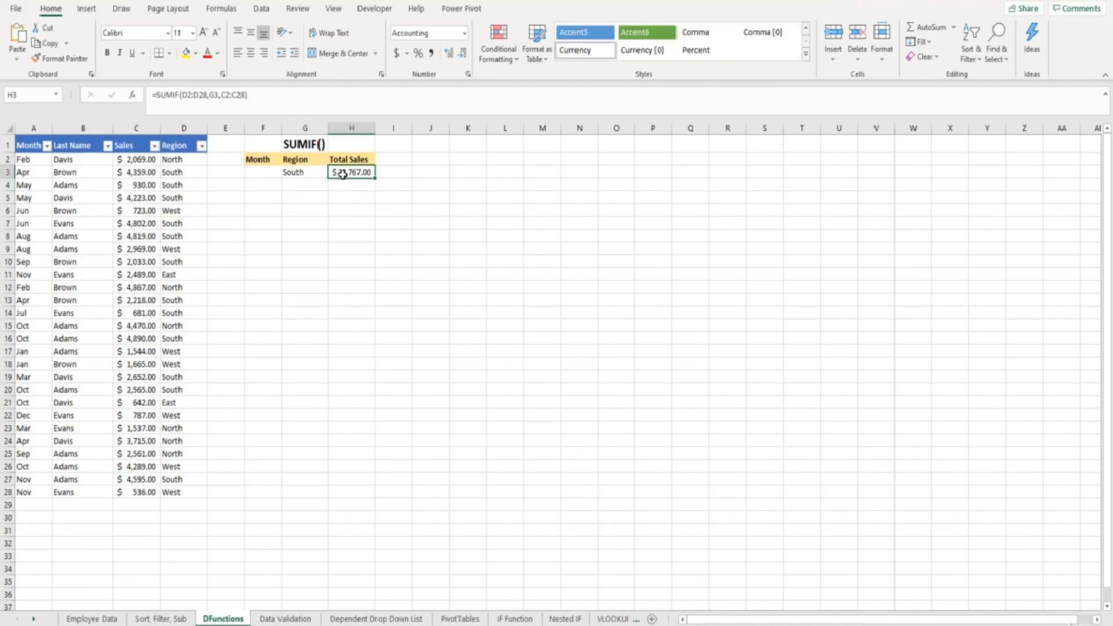
pyautogui.moveTo(250, 96); pyautogui.dragTo(181, 96)
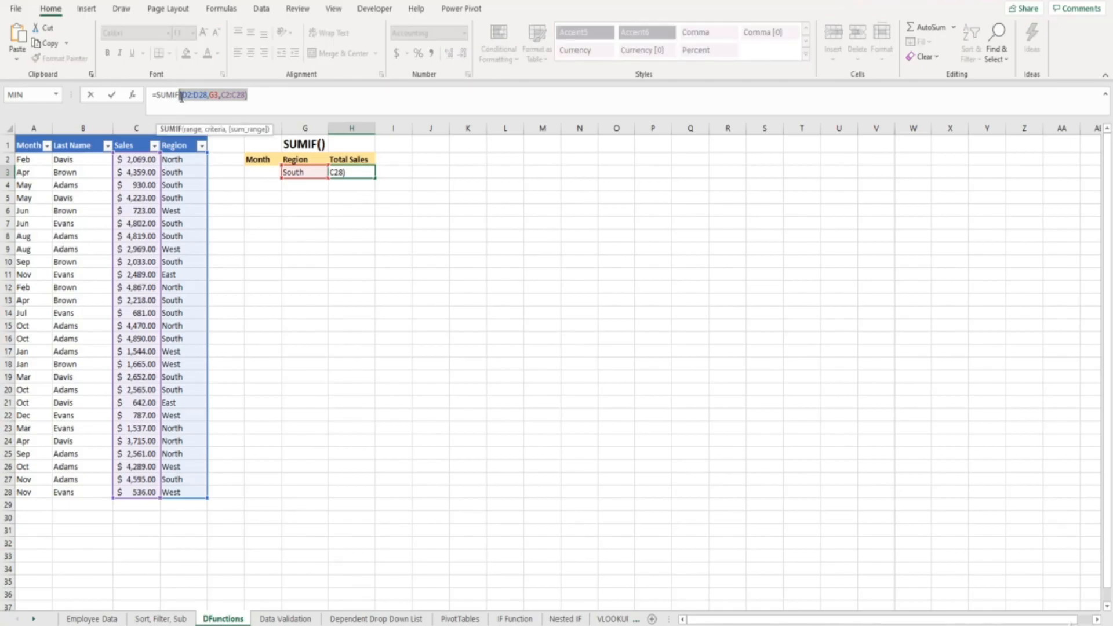
pyautogui.press('BackSpace')
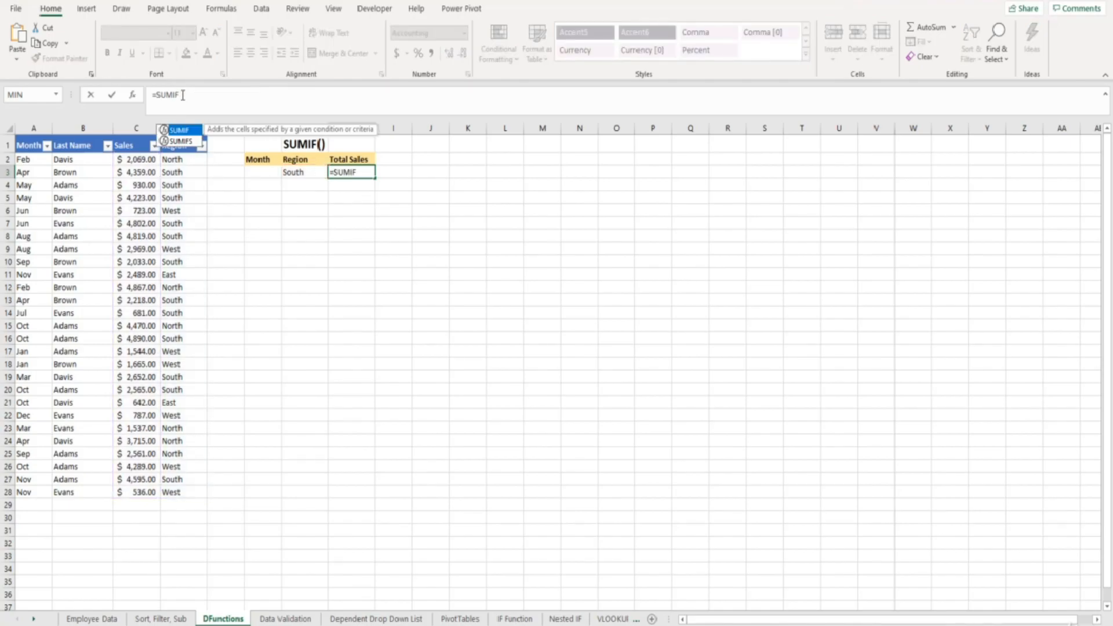
pyautogui.doubleClick(181, 140)
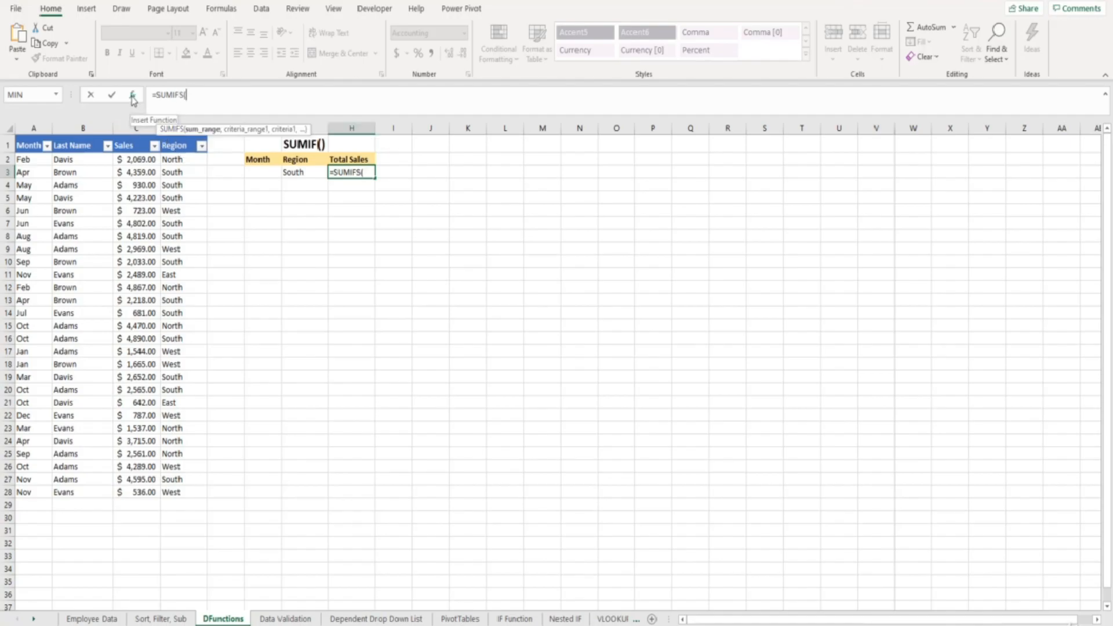
pyautogui.click(134, 100)
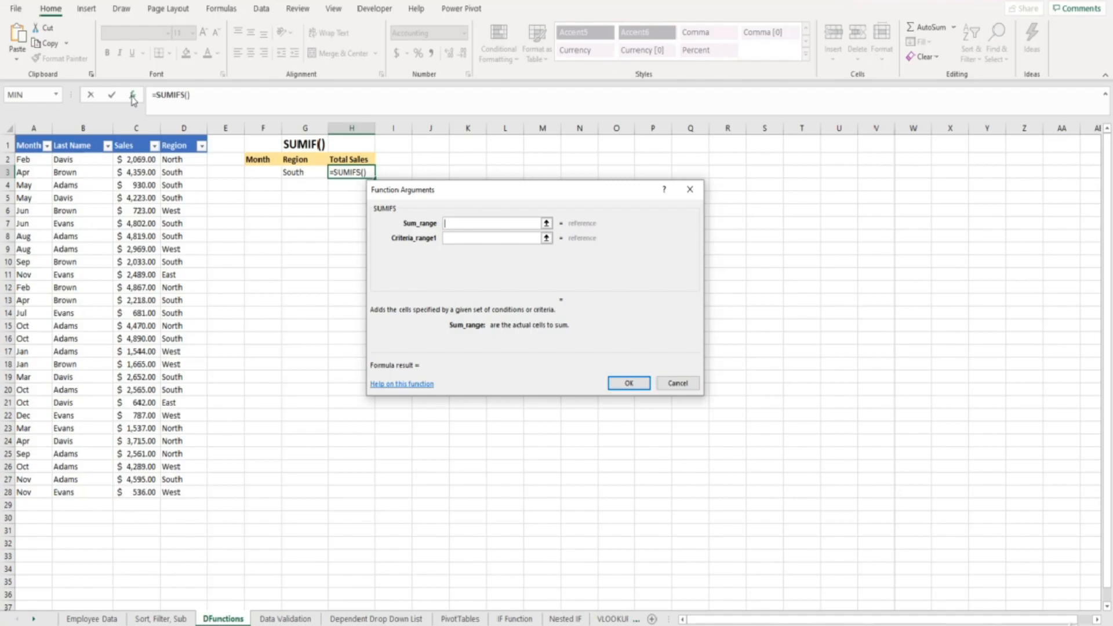
pyautogui.moveTo(137, 158); pyautogui.dragTo(150, 492)
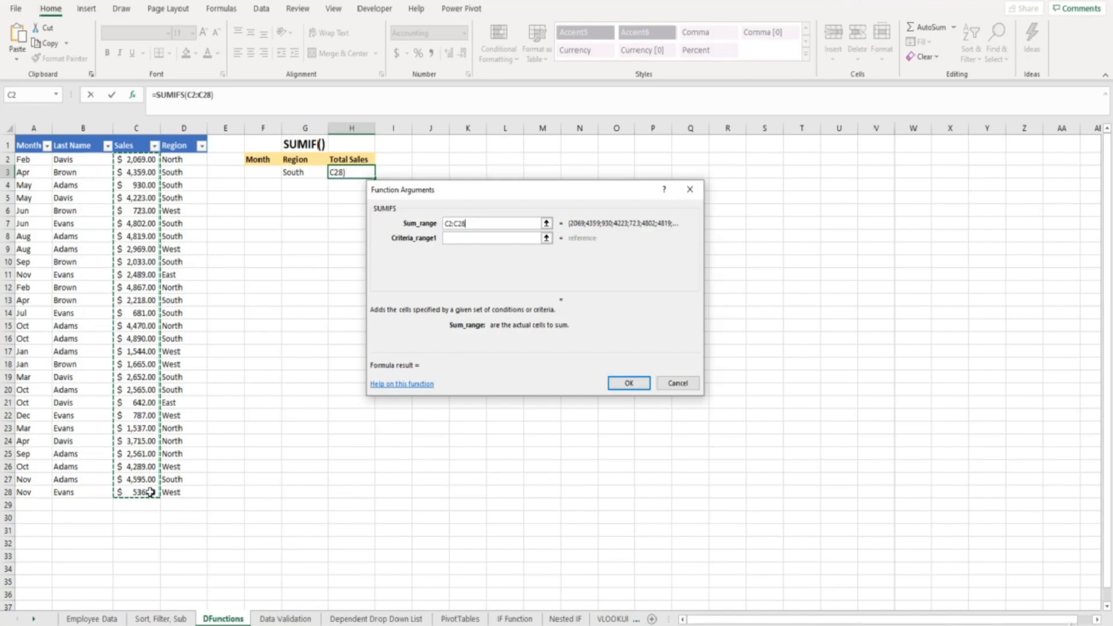
# Set the first SUMIFS condition with Criteria_range1 D2:D28 and Criteria1 G3
pyautogui.click(473, 237)
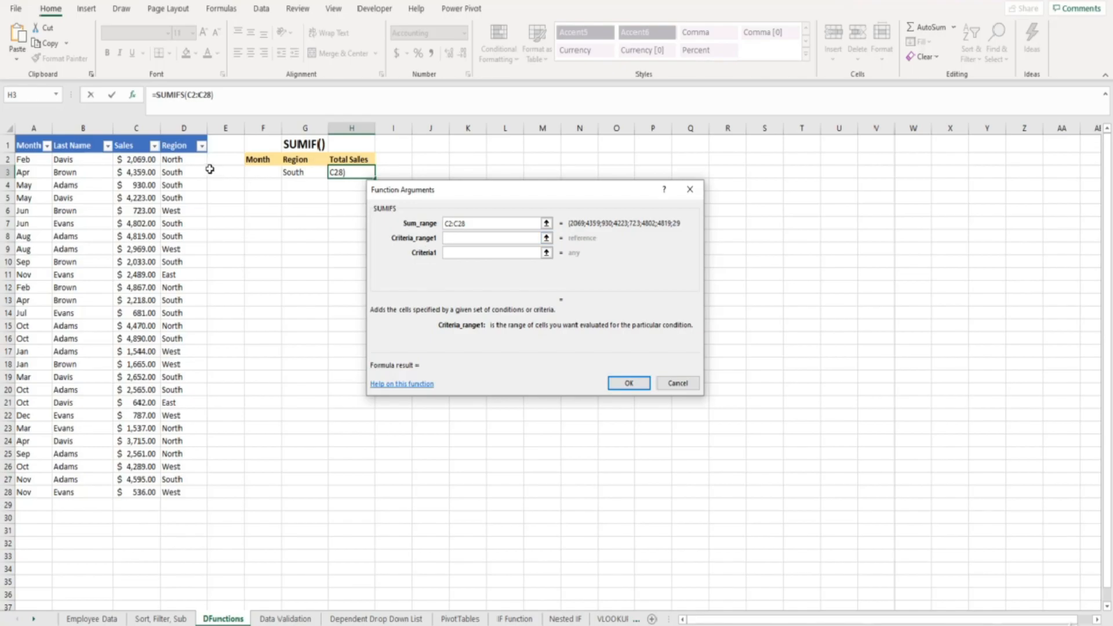
pyautogui.moveTo(182, 159); pyautogui.dragTo(182, 491)
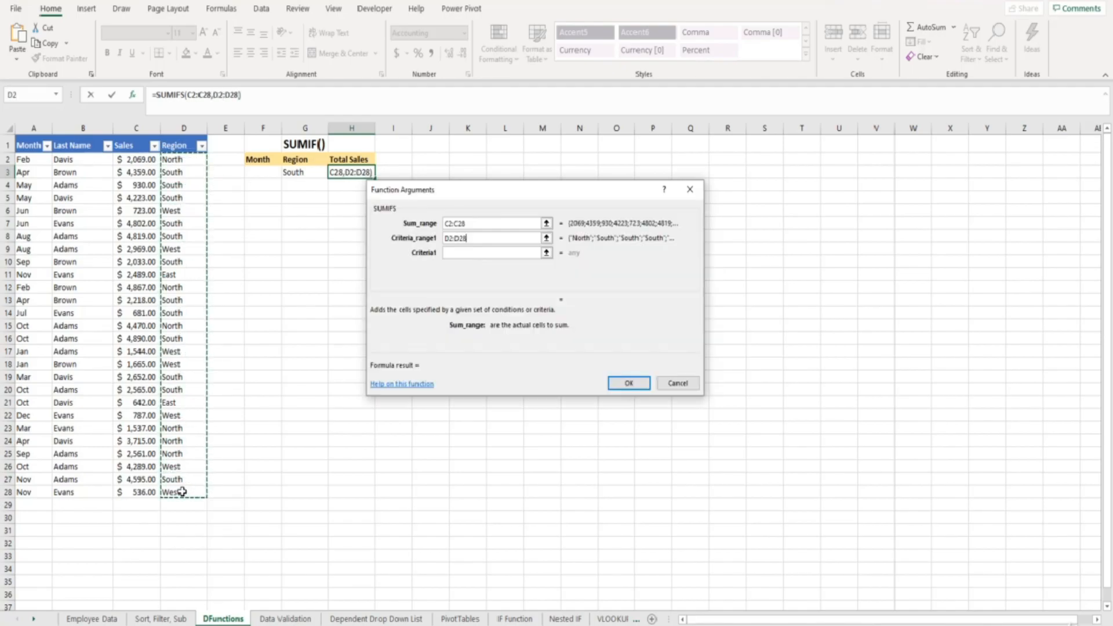
pyautogui.click(458, 254)
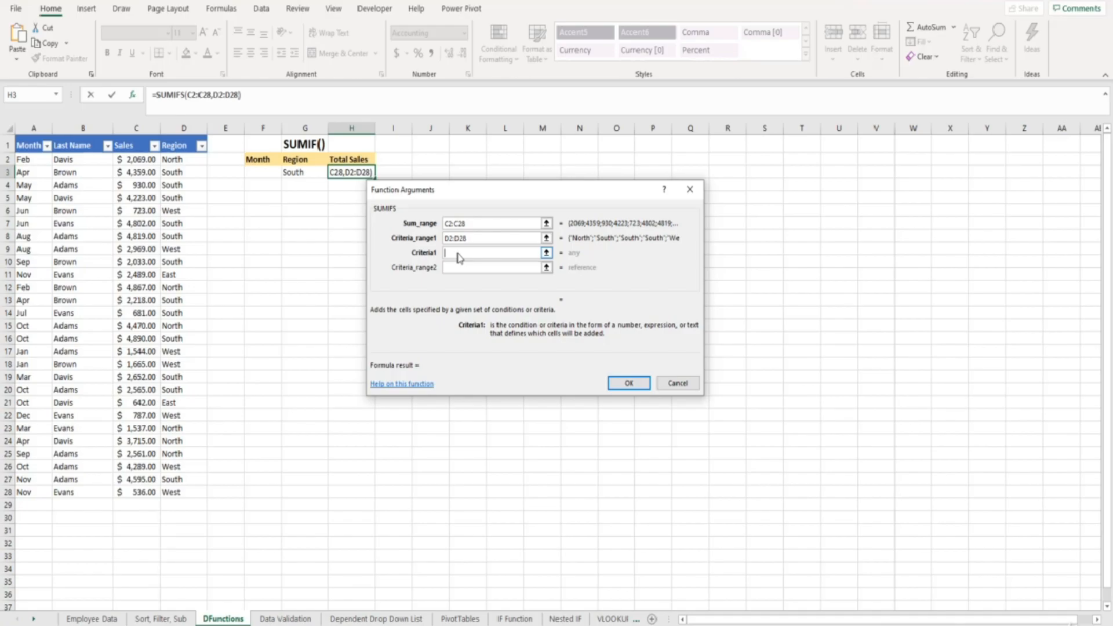
pyautogui.click(313, 172)
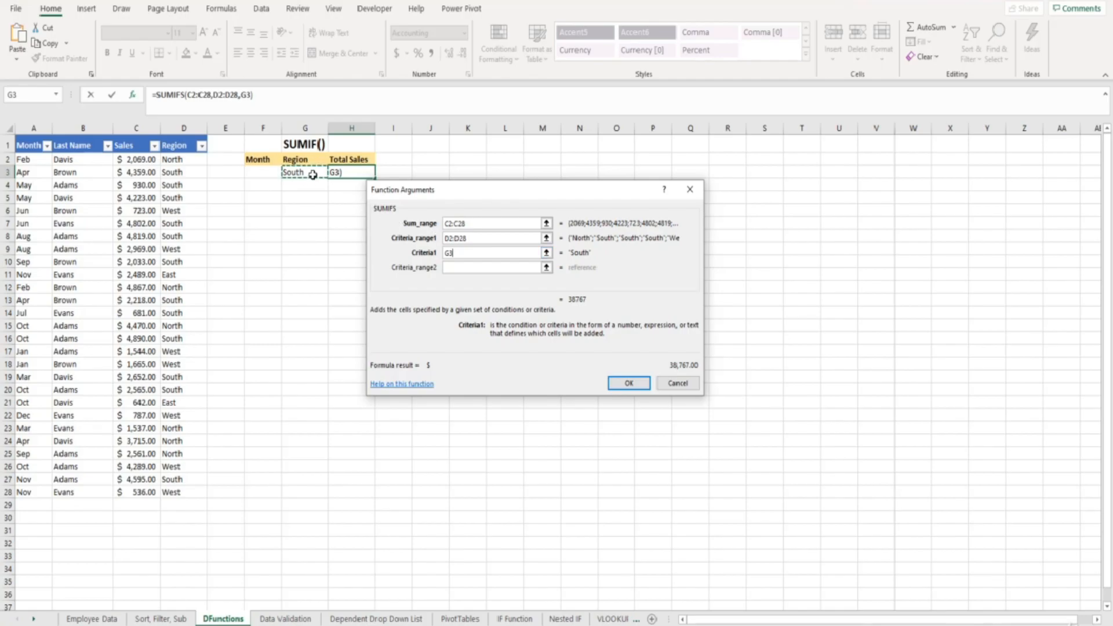
# Add a second condition with Criteria_range2 A2:A28 and Criteria2 F3, and complete the SUMIFS formula
pyautogui.click(457, 268)
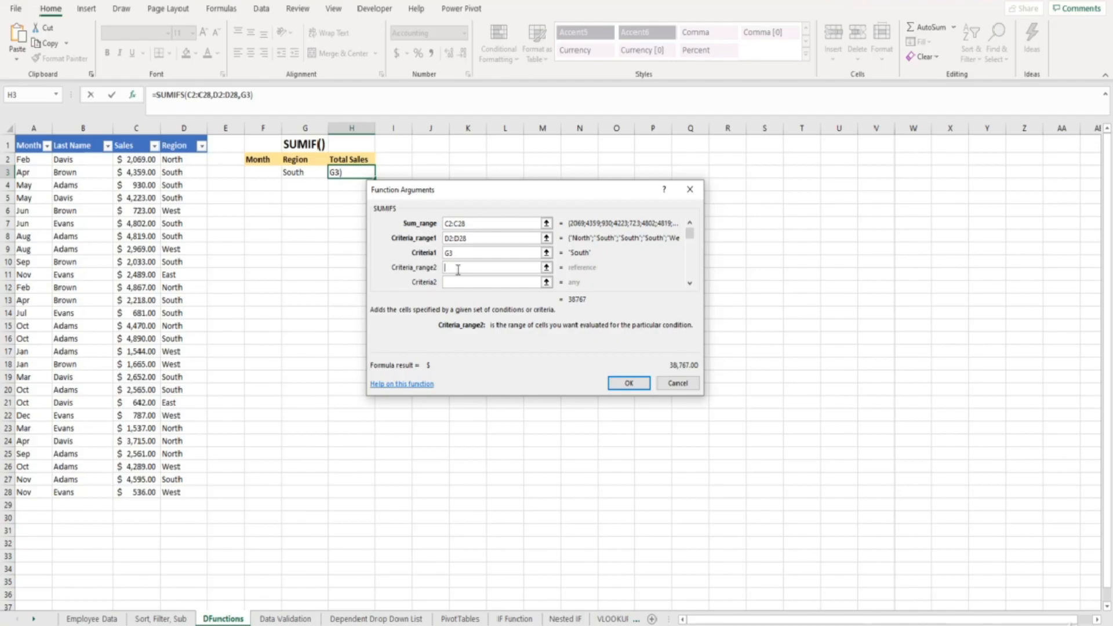
pyautogui.moveTo(38, 161); pyautogui.dragTo(28, 489)
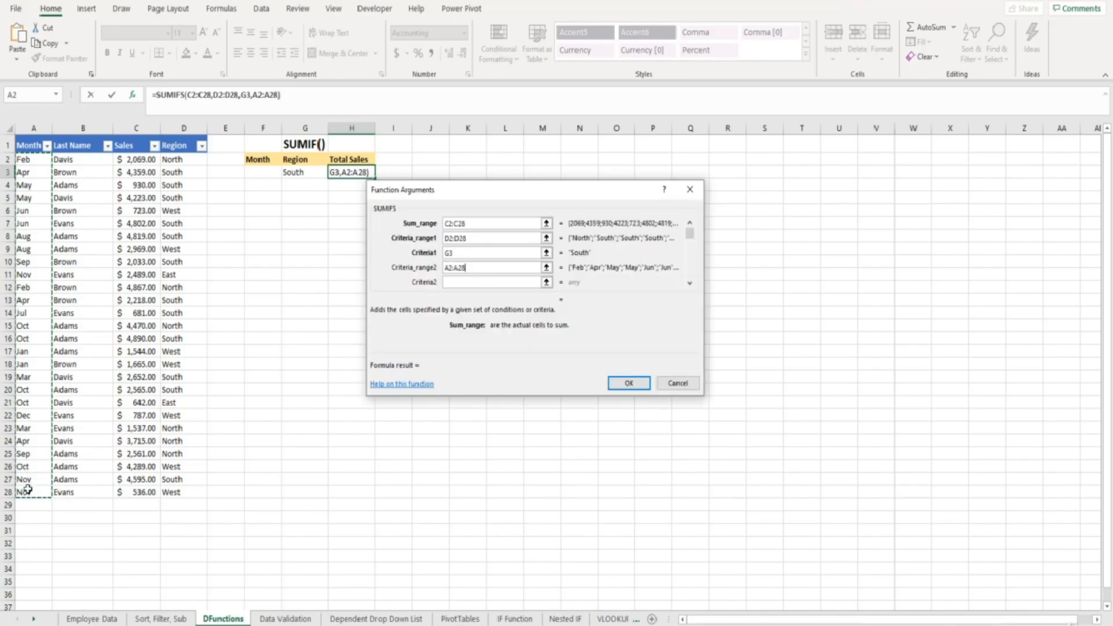
pyautogui.click(447, 283)
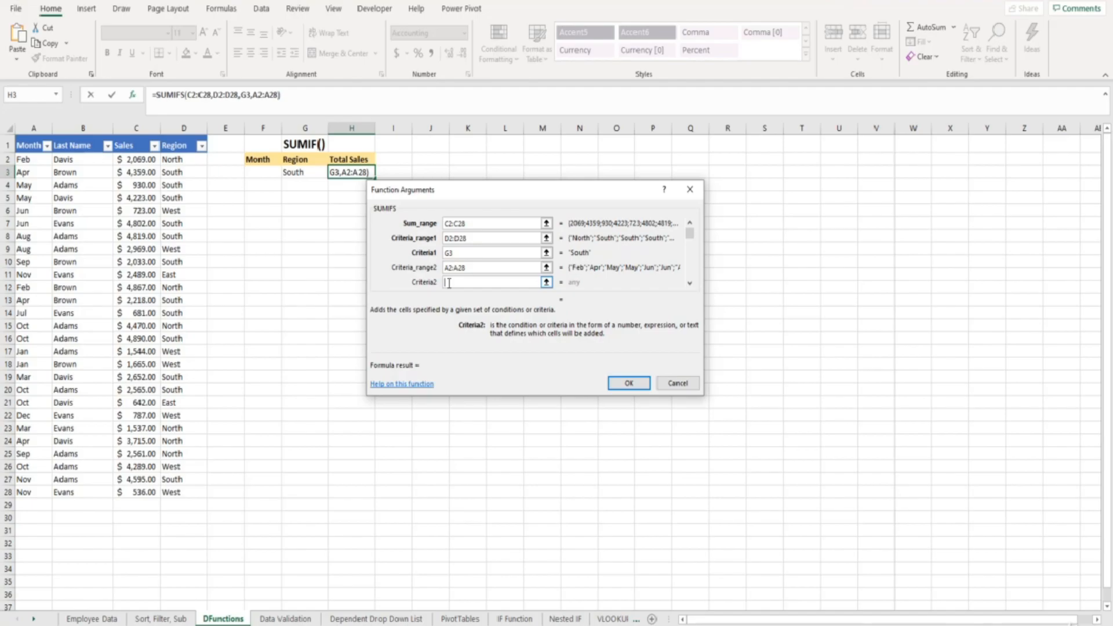
pyautogui.click(269, 174)
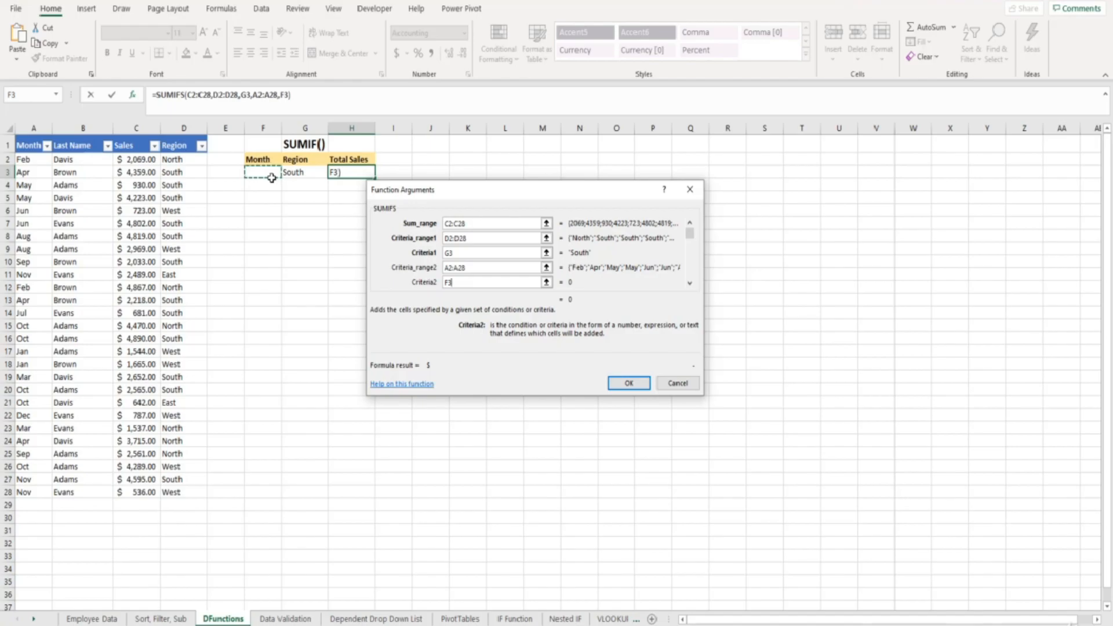
pyautogui.click(629, 384)
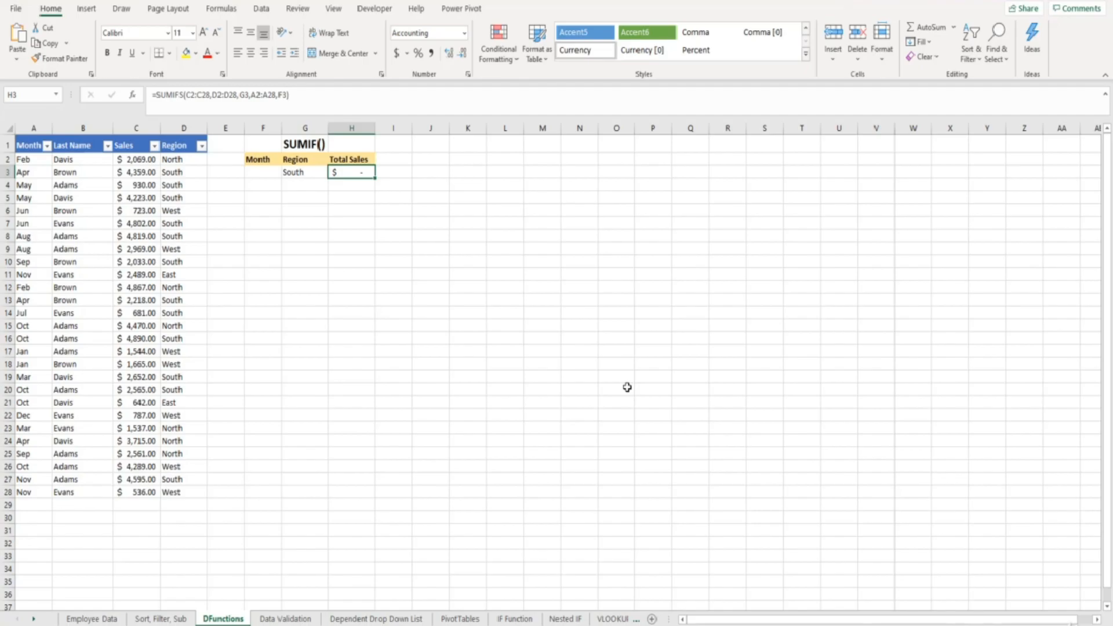
# Enter Apr as the month in F3
pyautogui.click(271, 172)
pyautogui.write('Apr')
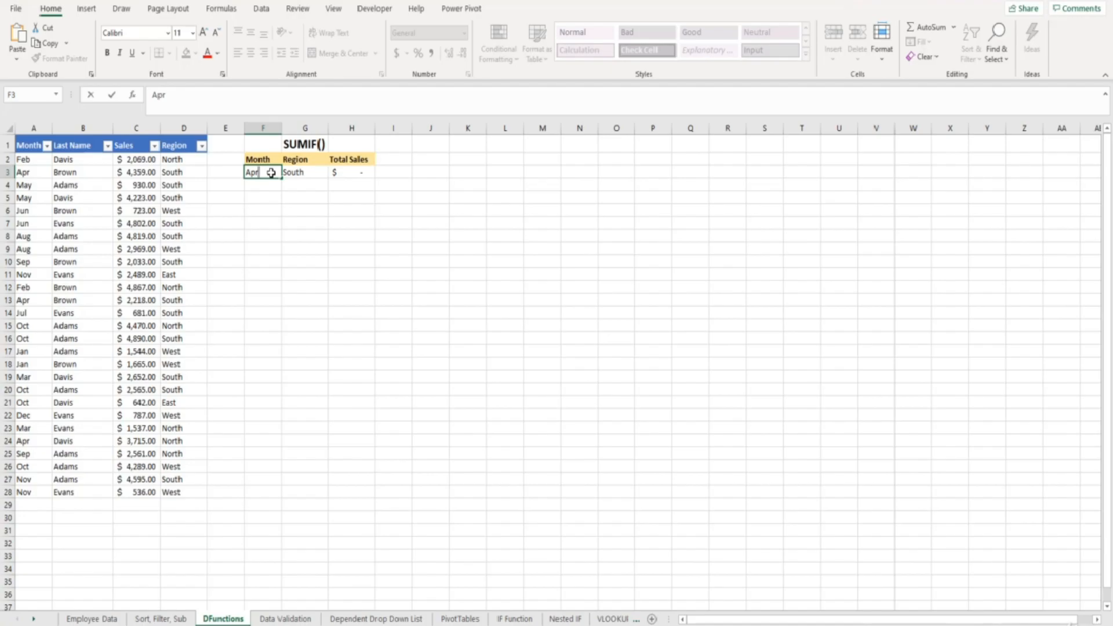
pyautogui.press('Return')
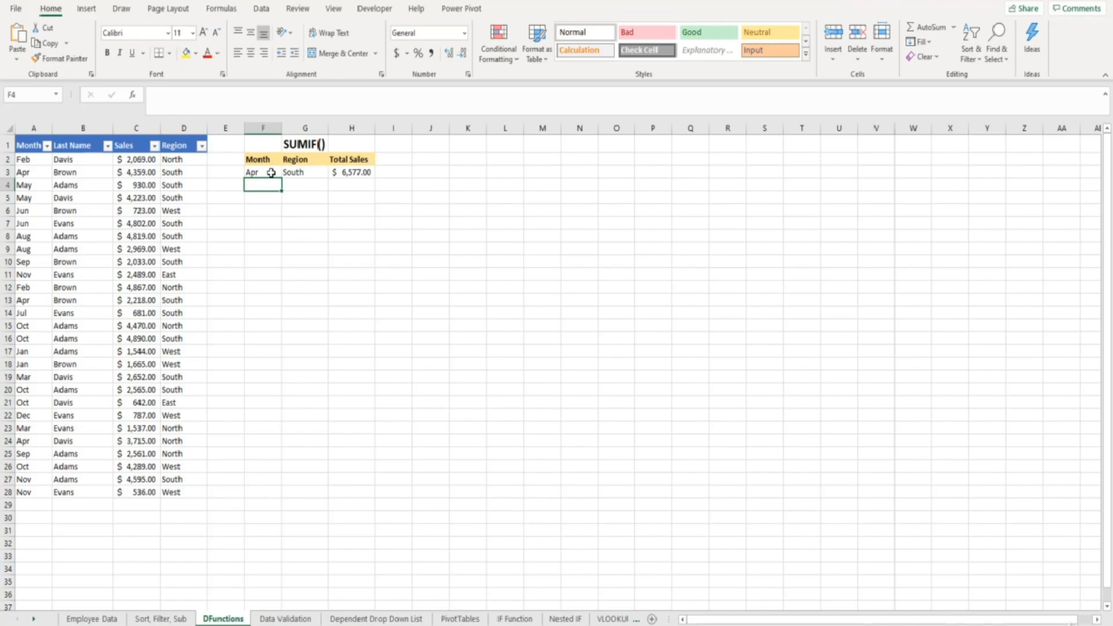
# Filter the data table's Region column to show only South
pyautogui.click(202, 147)
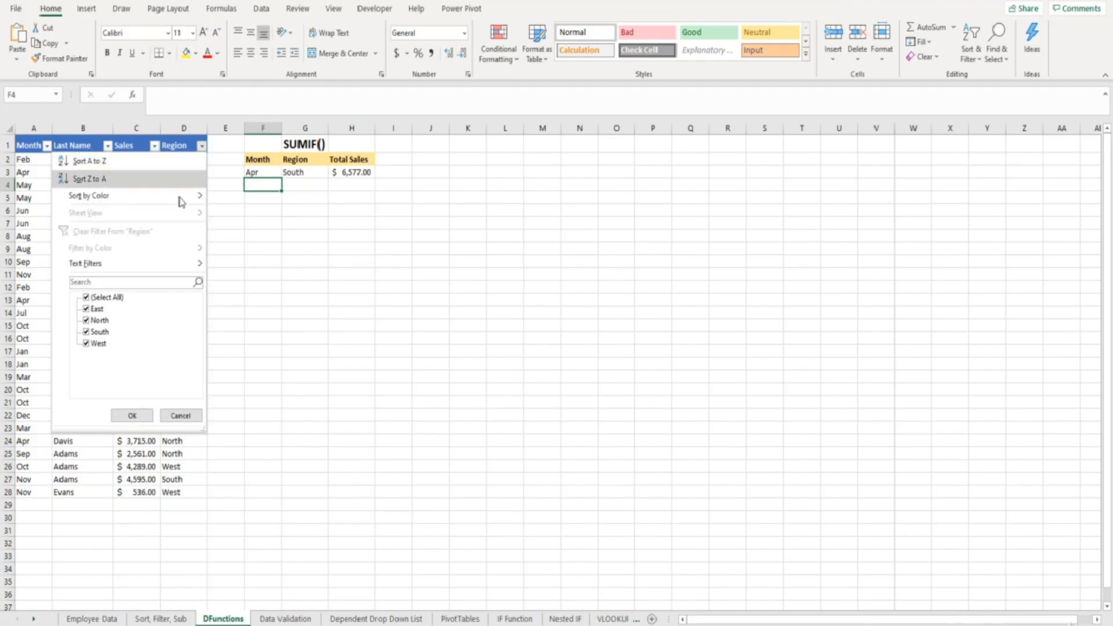
pyautogui.click(87, 297)
pyautogui.click(87, 332)
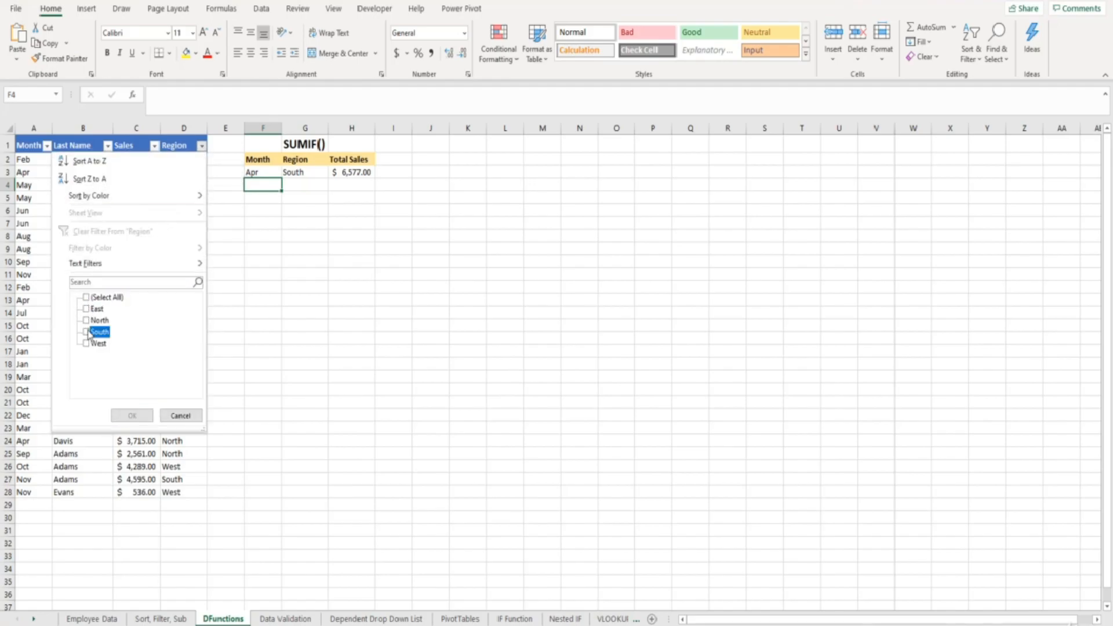
pyautogui.click(132, 416)
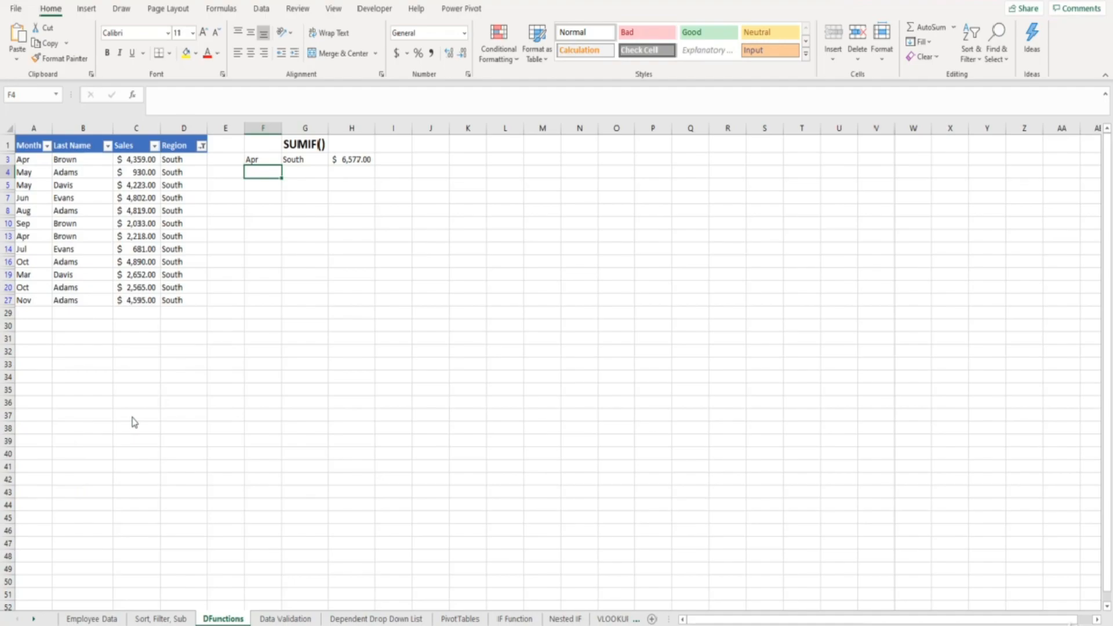
# Filter the Month column to show only Apr and select the remaining Sales amounts to check their total
pyautogui.click(47, 146)
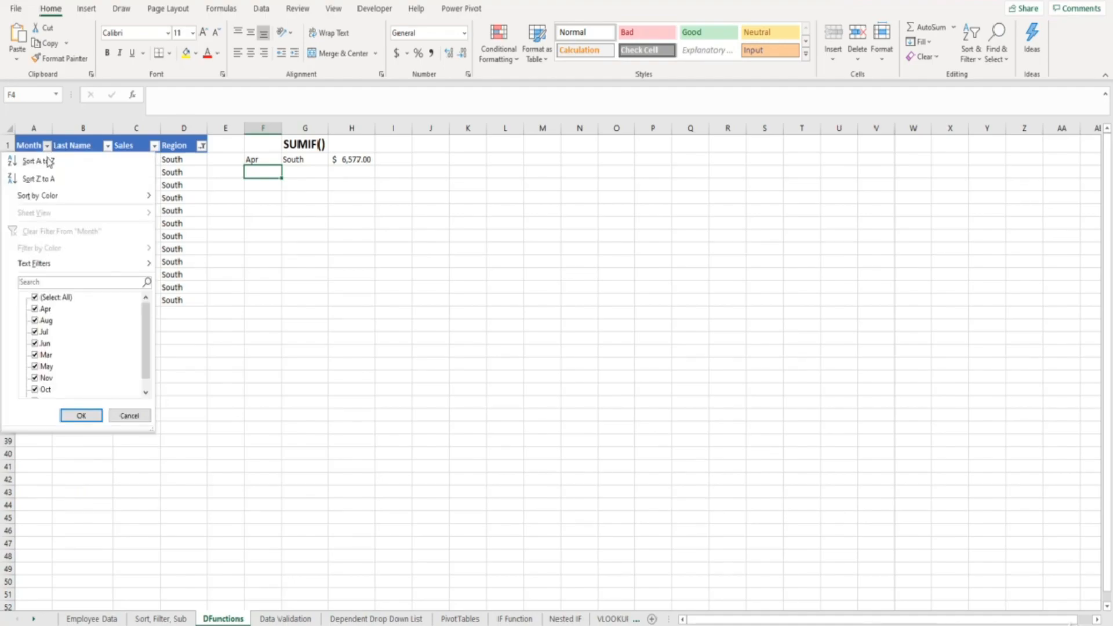
pyautogui.click(36, 298)
pyautogui.click(36, 310)
pyautogui.click(81, 415)
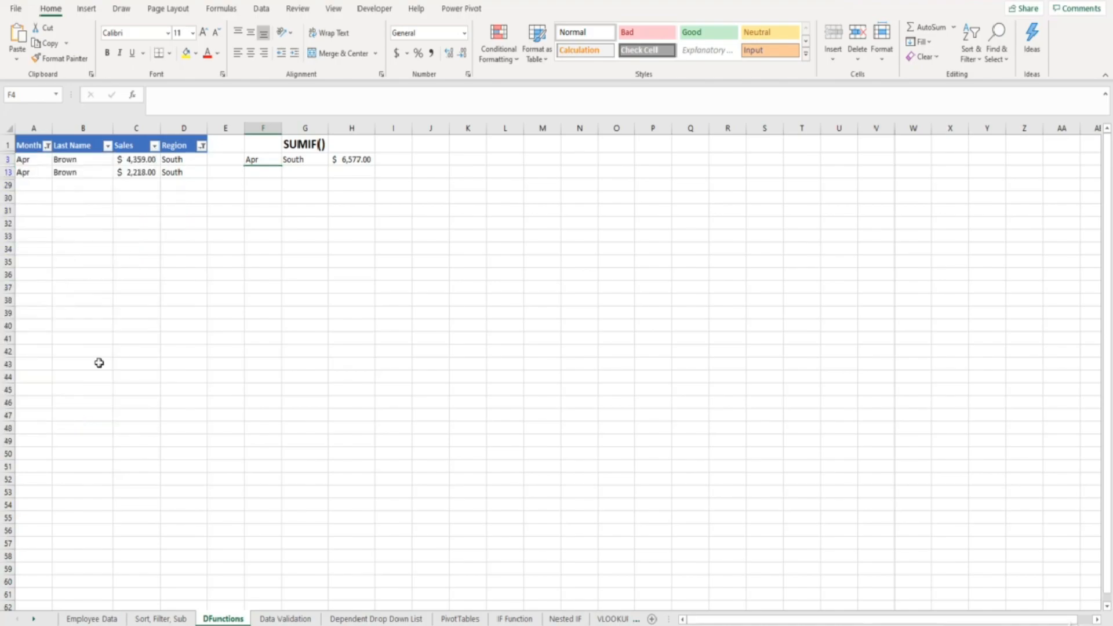
pyautogui.moveTo(134, 160); pyautogui.dragTo(134, 174)
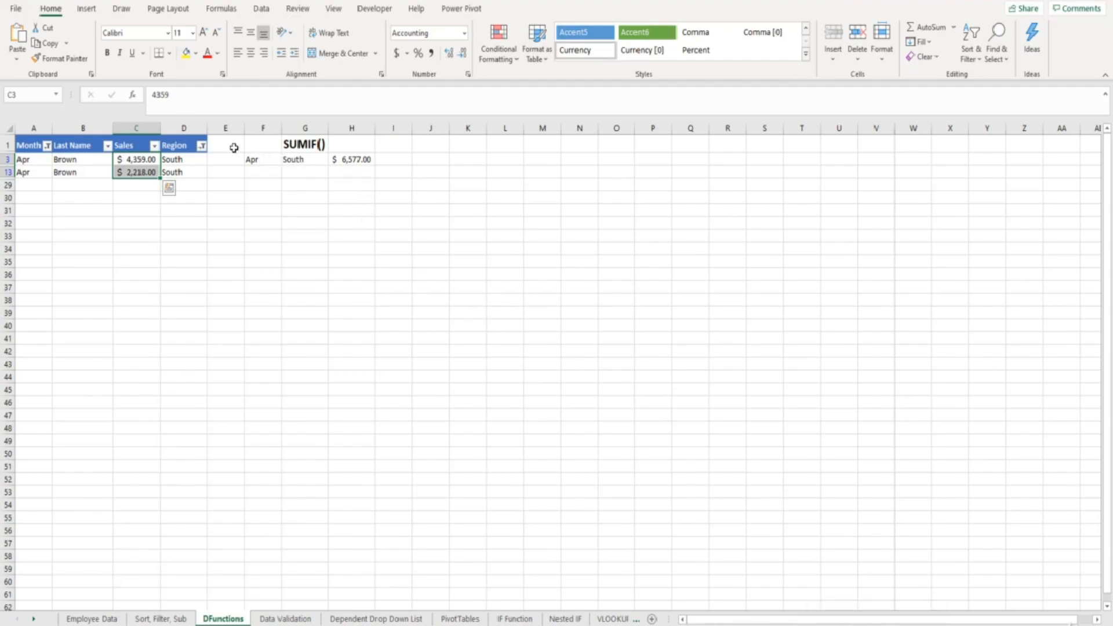
# Clear the Month and Region filters from the data table to show all rows again
pyautogui.click(177, 144)
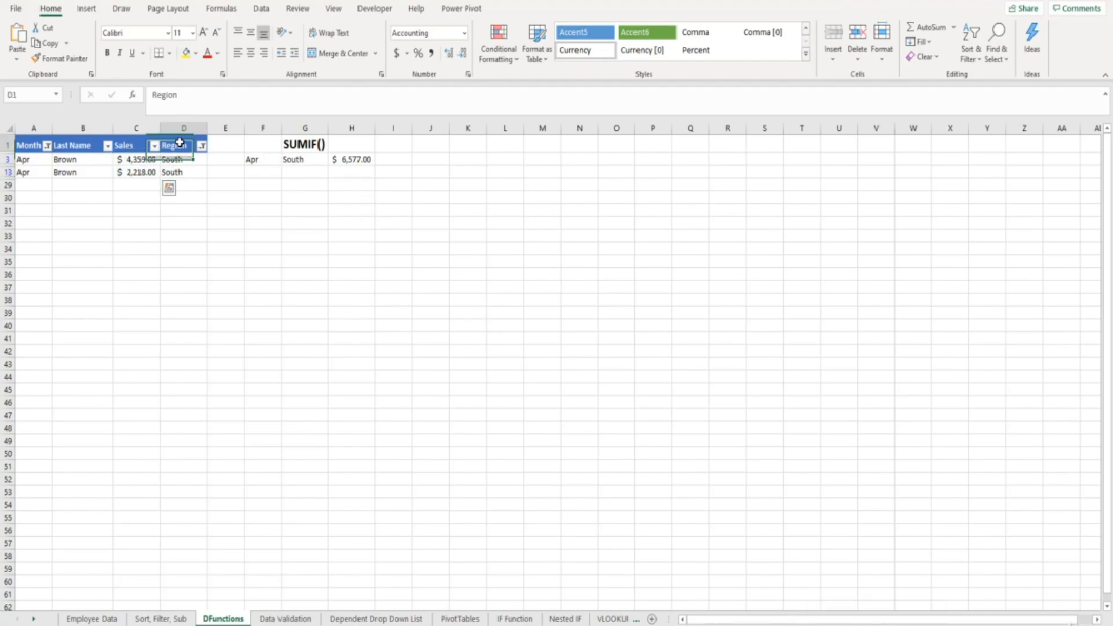
pyautogui.click(262, 9)
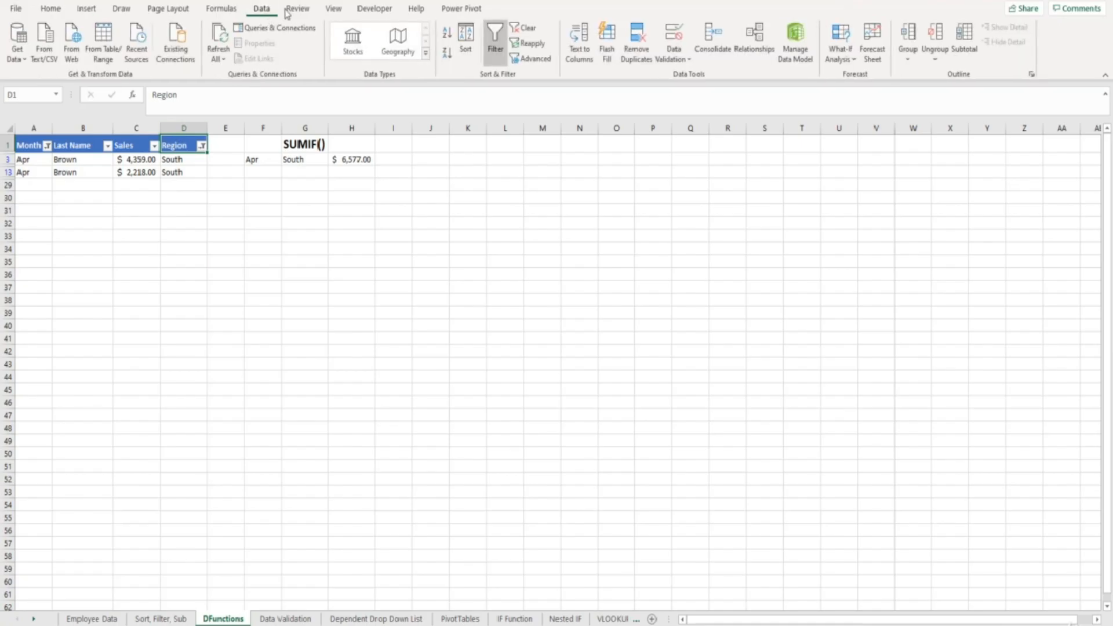
pyautogui.click(520, 29)
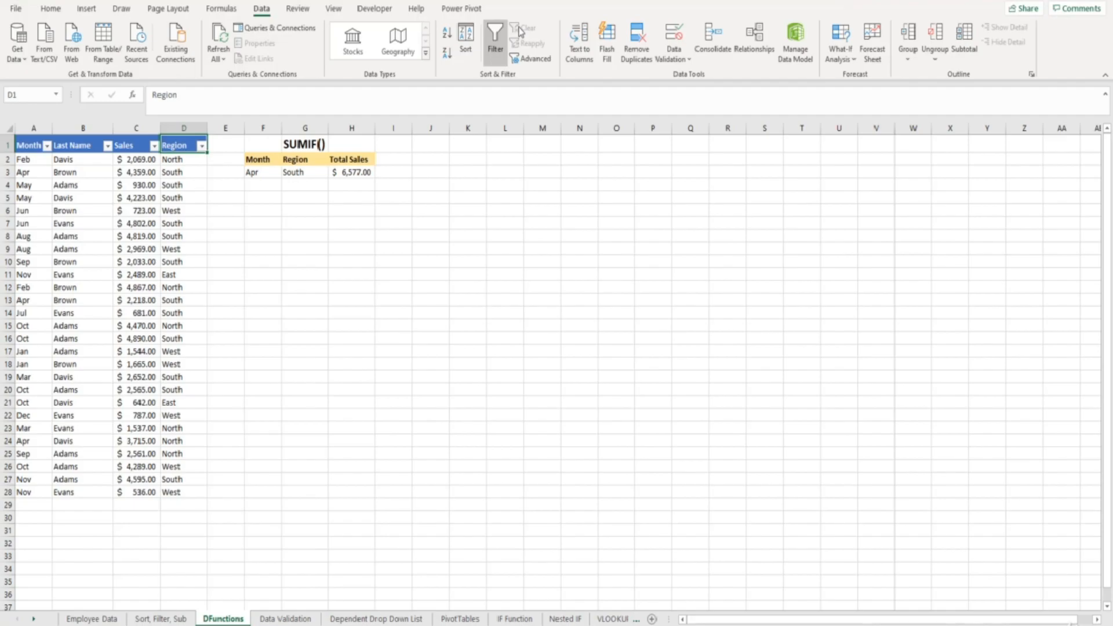